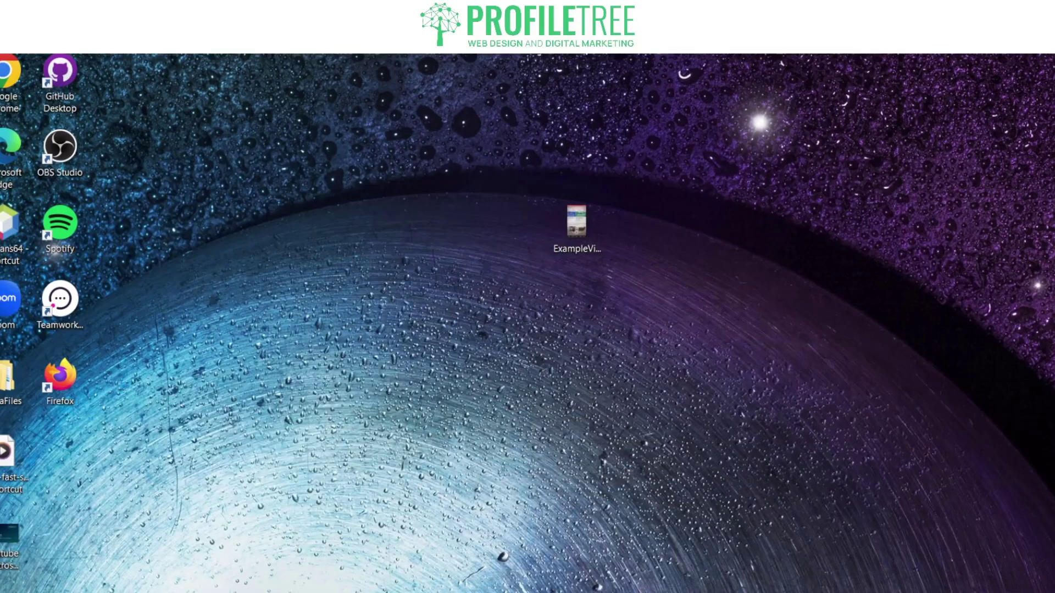
Step: Open the 'VLC: Official site - Free multimedia solutions for all OS' result from the VLC search
drag(577, 223, 531, 246)
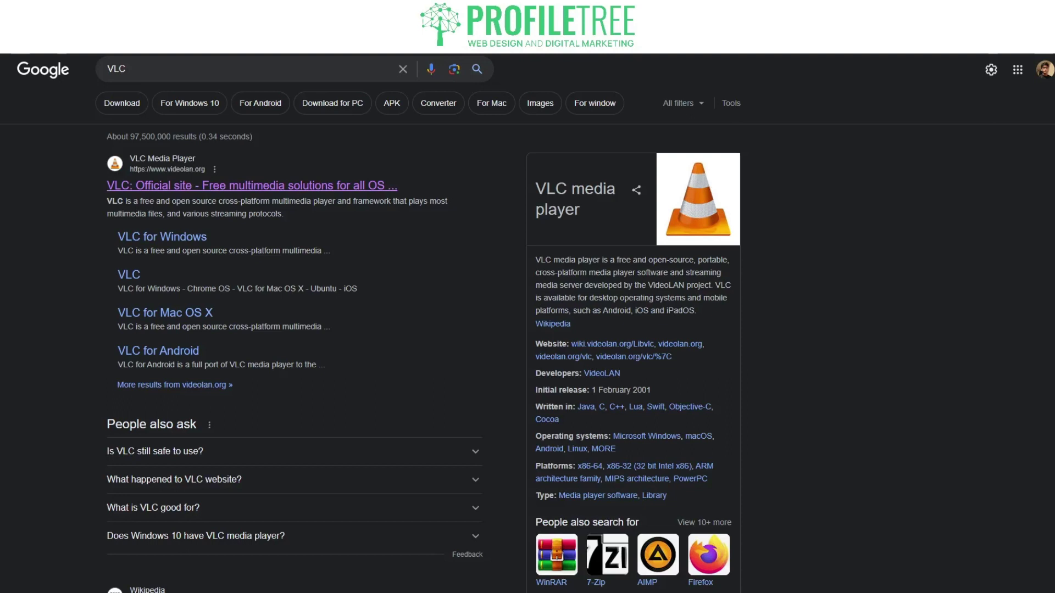
click(139, 183)
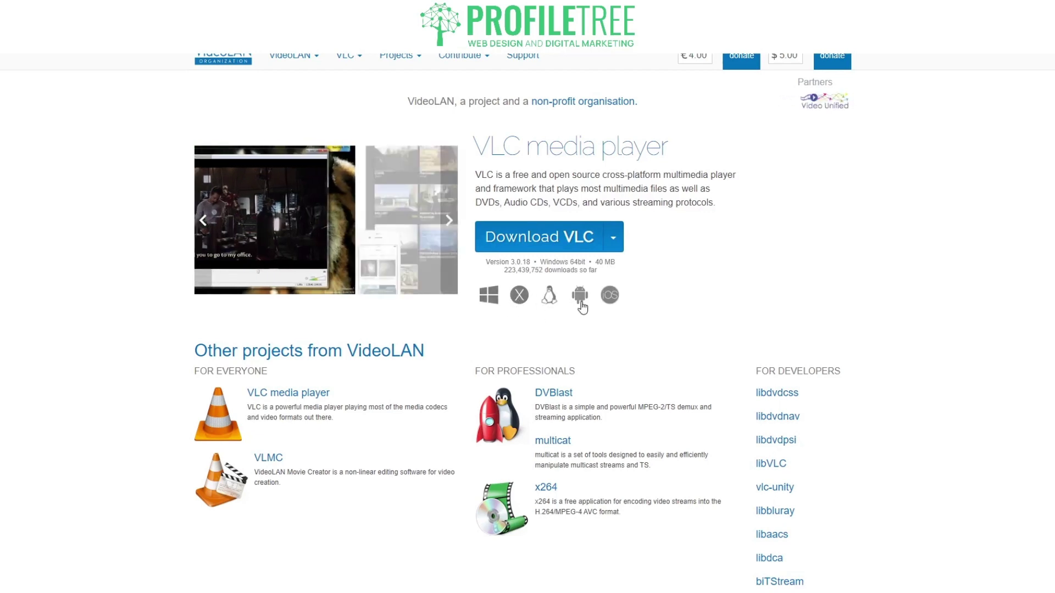
click(519, 297)
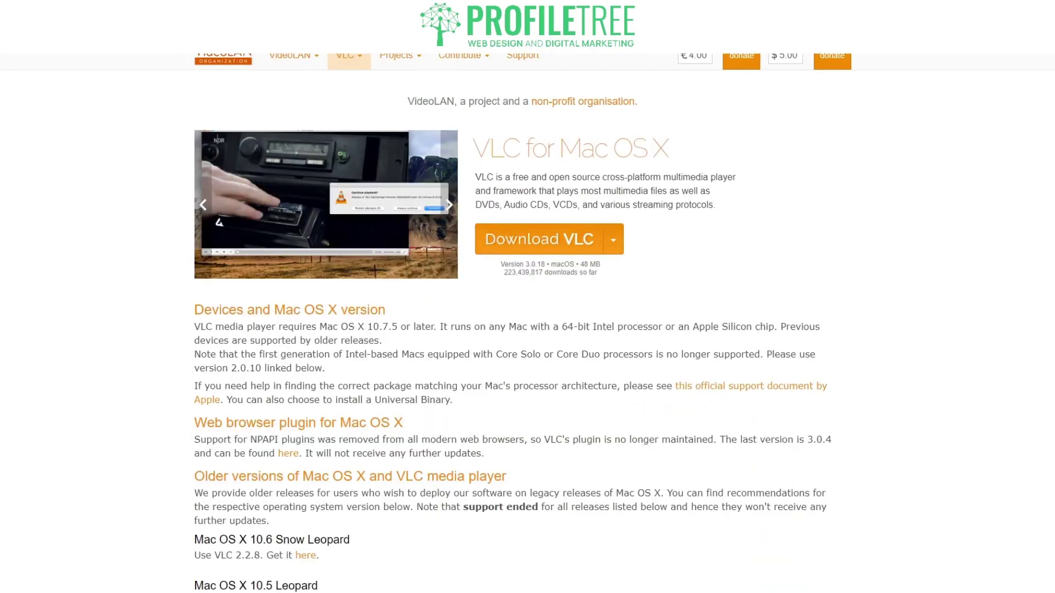
click(13, 28)
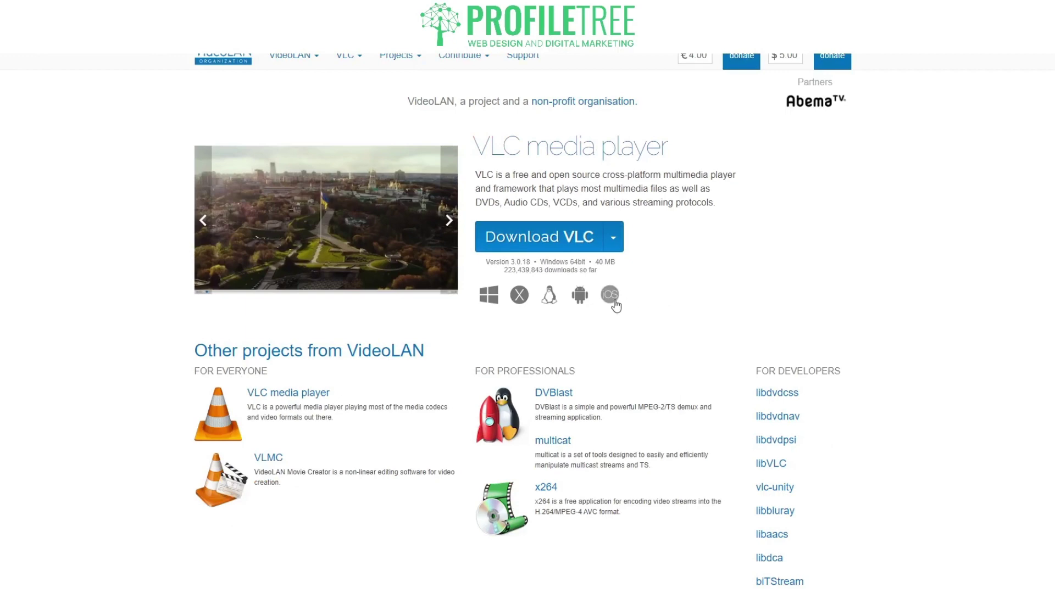
click(612, 300)
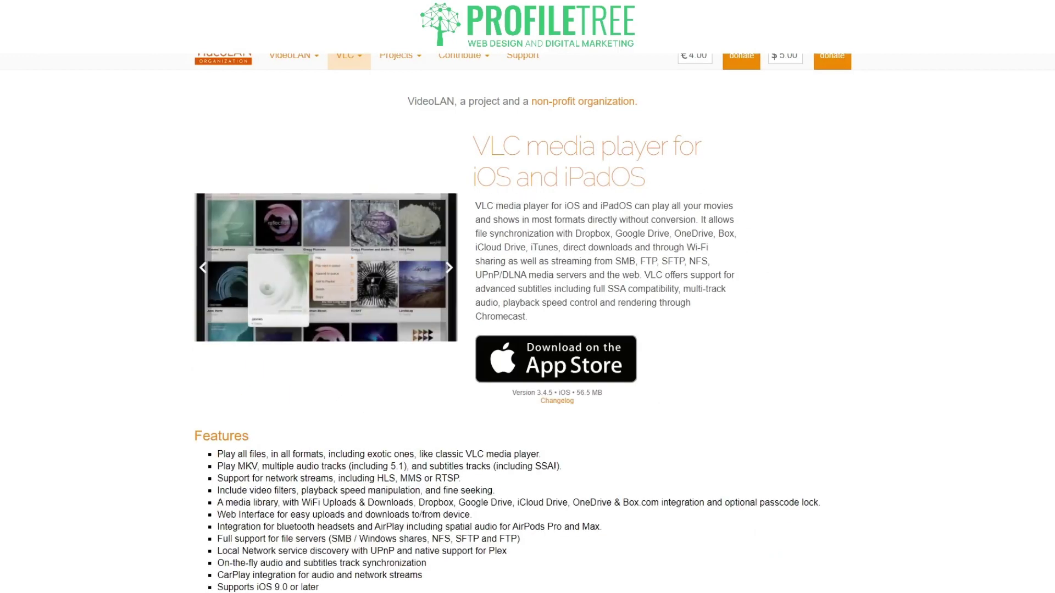
key(alt+Left)
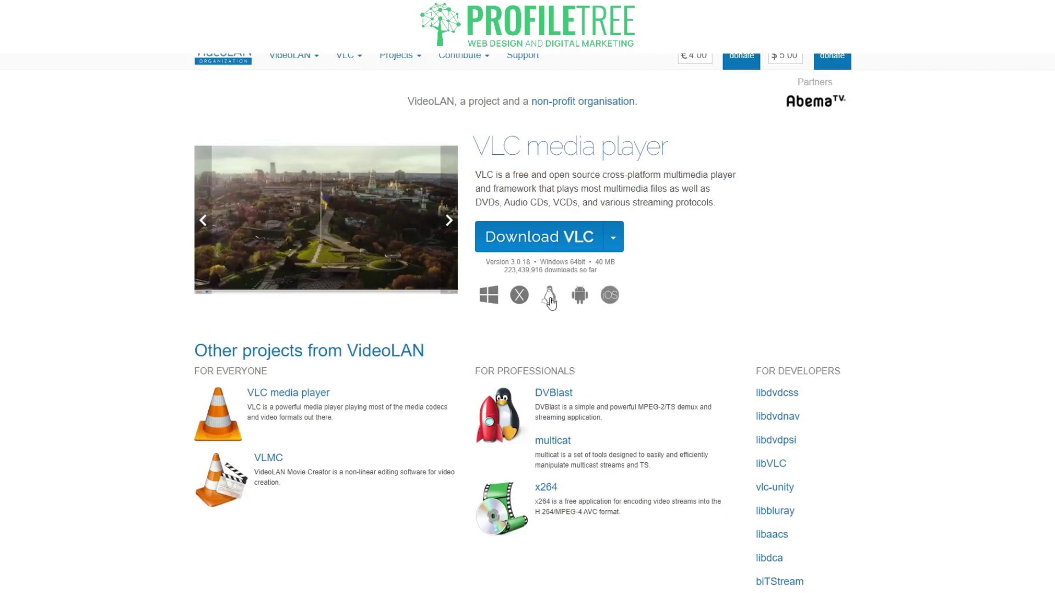
click(549, 298)
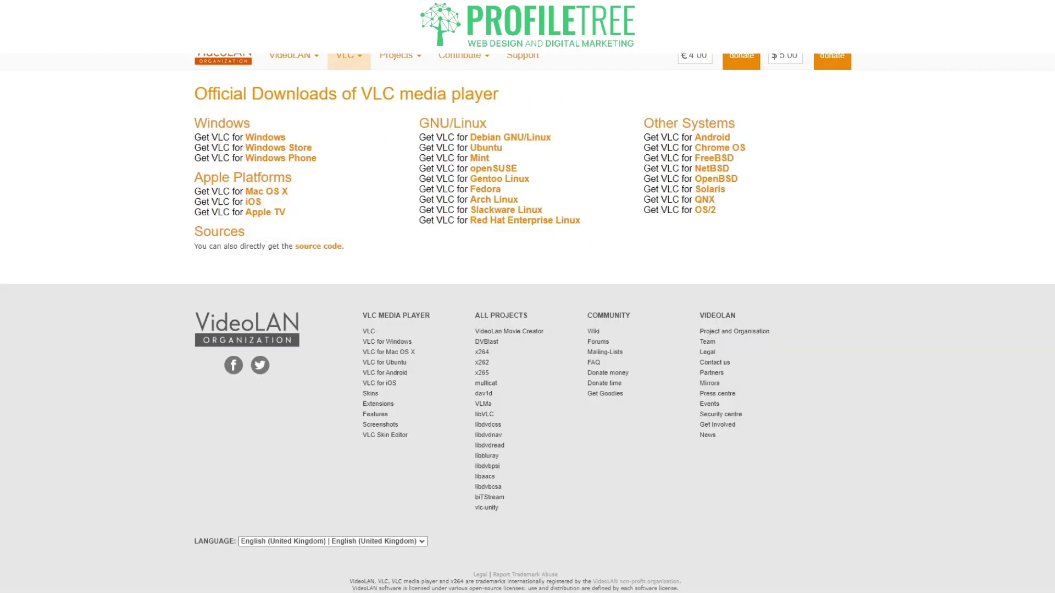
key(alt+Left)
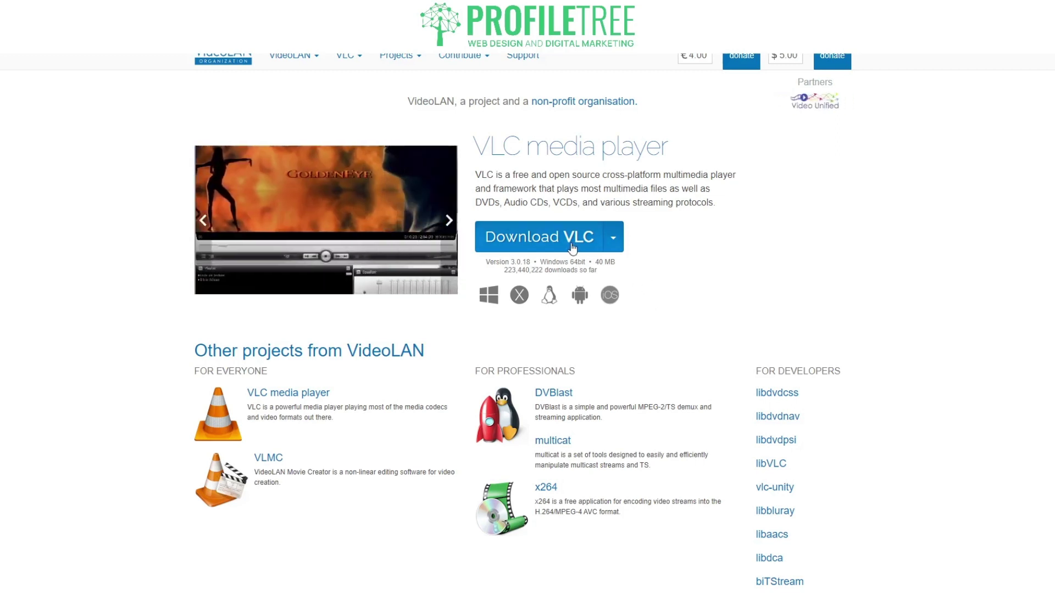
Step: Download VLC 3.0.18 for Windows 64-bit and run the vlc-3.0.18-win64.exe installer
click(613, 241)
click(672, 285)
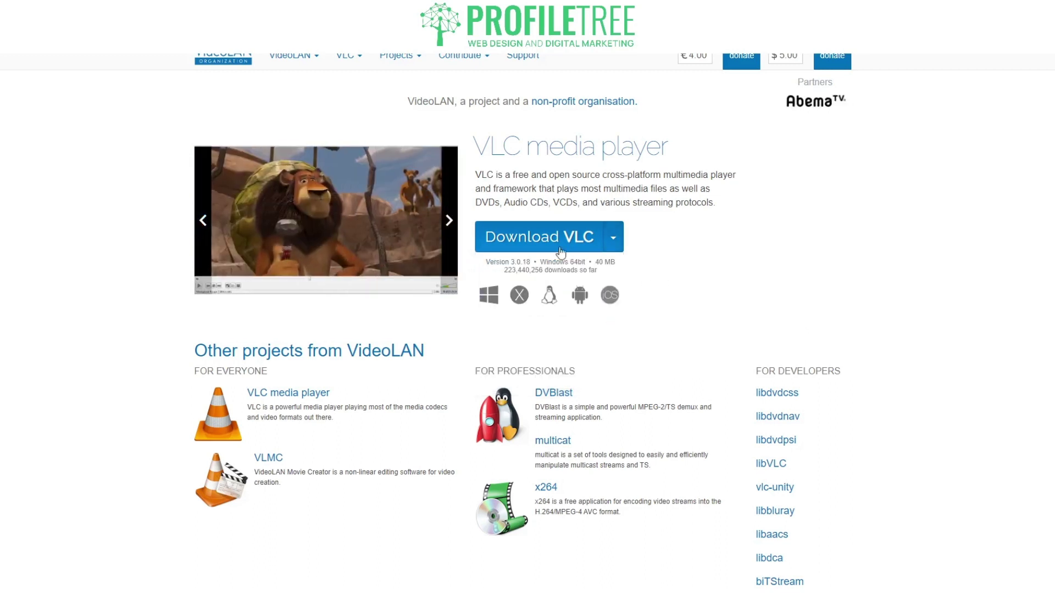
click(554, 241)
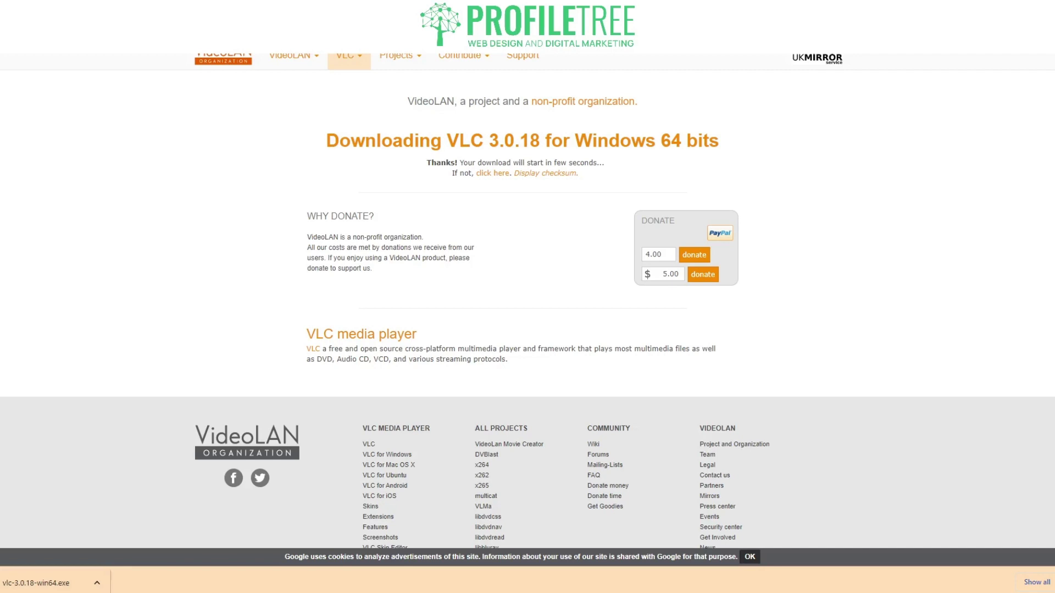
click(36, 583)
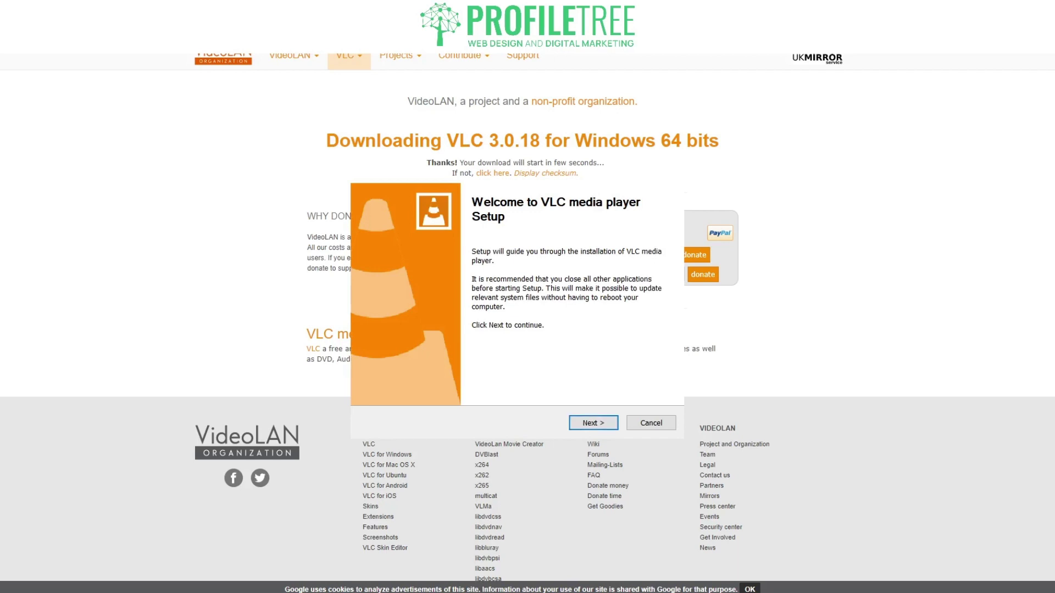
Step: Upgrade VLC using the previous settings and finish setup with Run VLC media player ticked
key(Return)
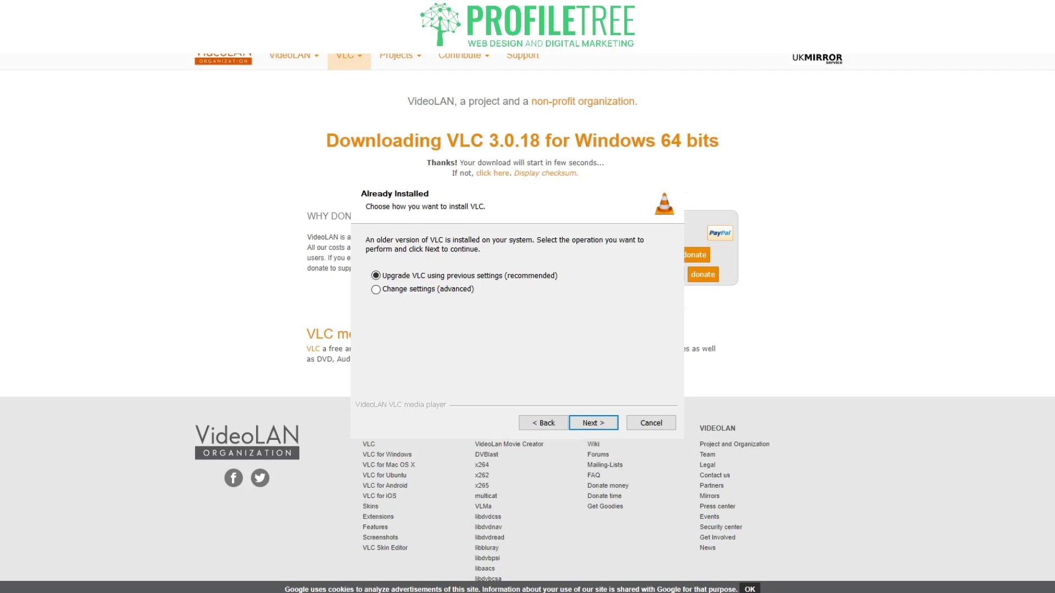
key(Return)
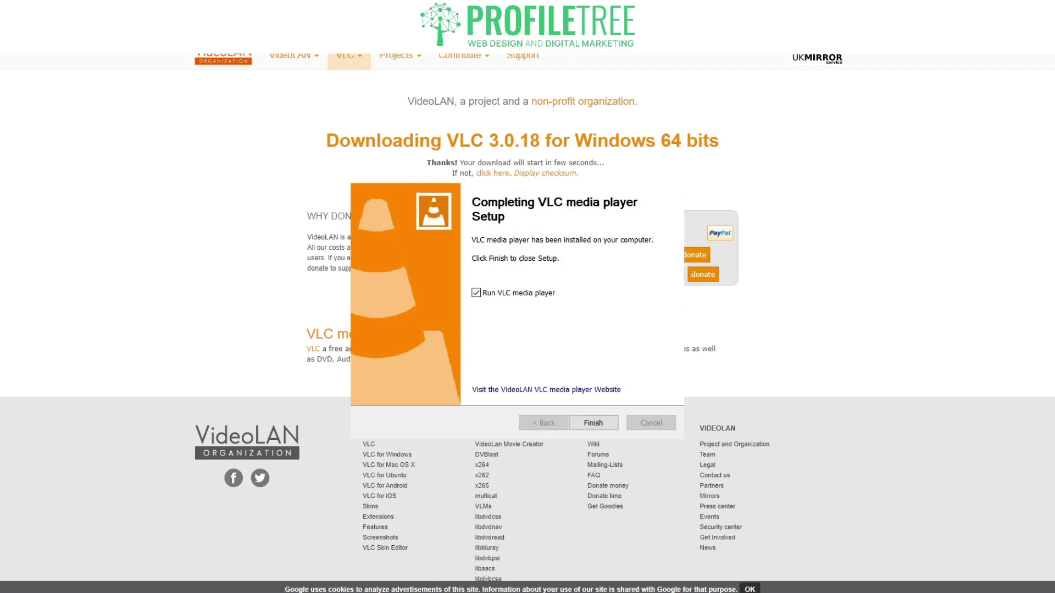
click(594, 423)
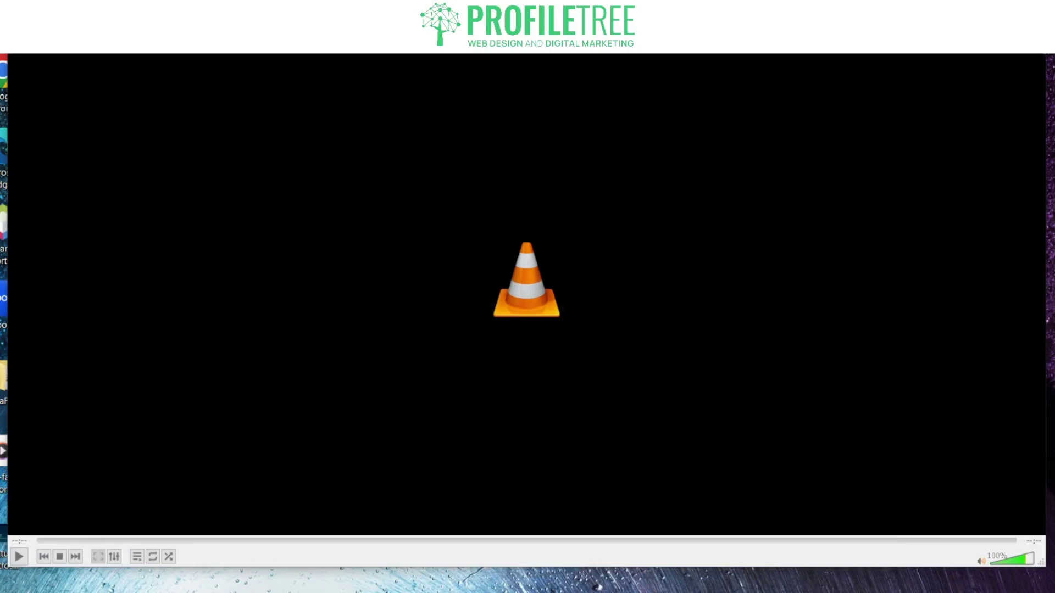
Step: Use Media > Convert / Save on ExampleVideo.MP4 to reach its conversion profile settings
click(22, 19)
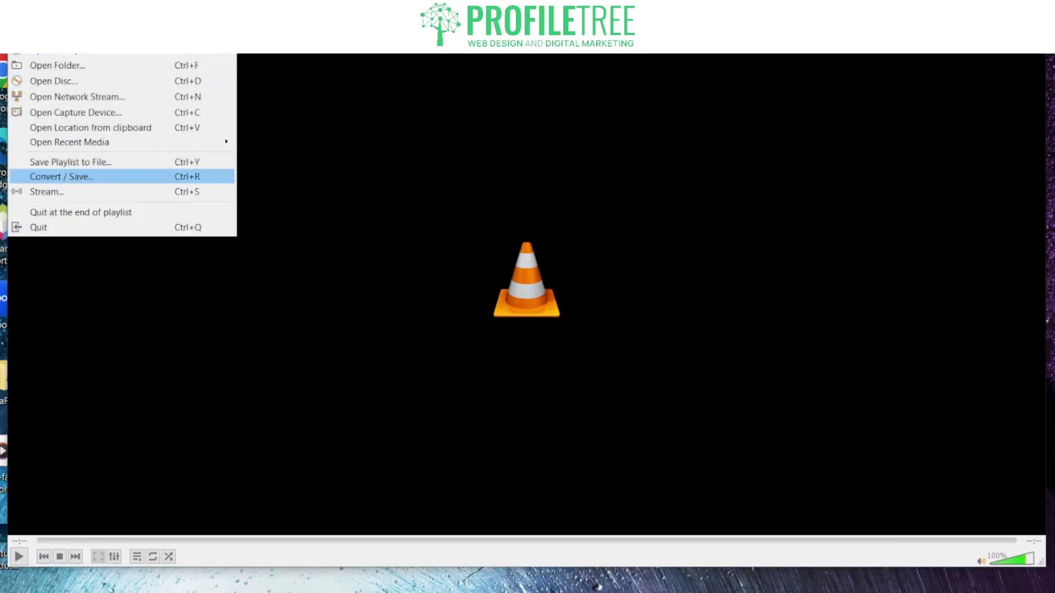
key(Return)
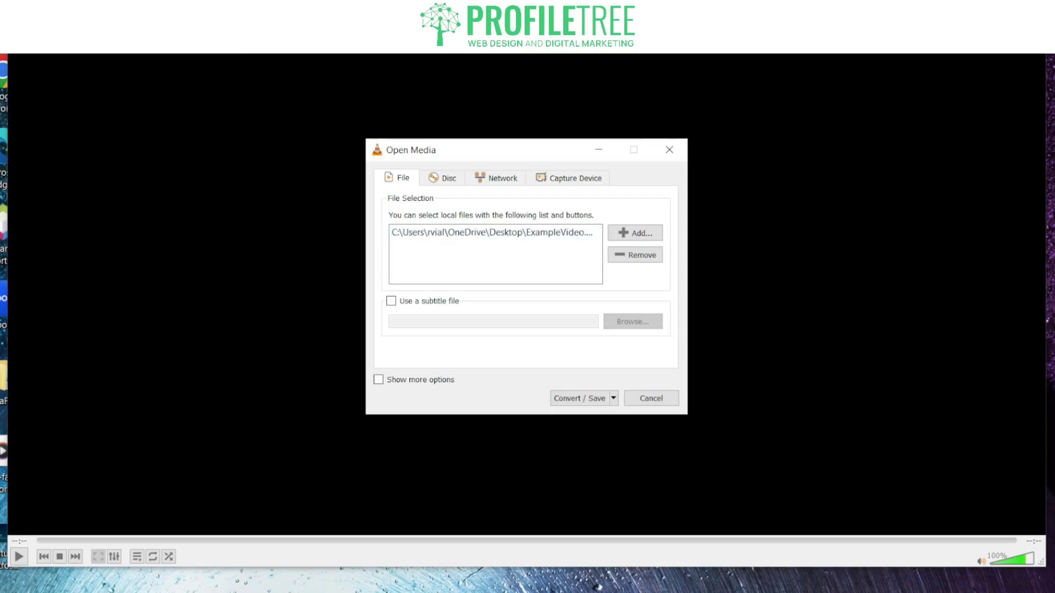
key(Tab)
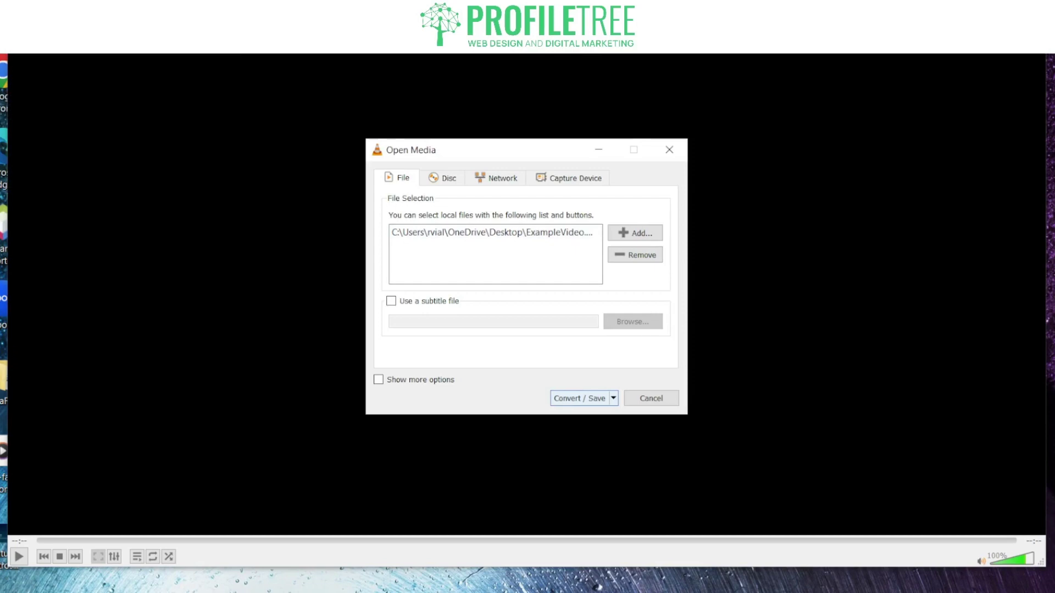
key(Return)
click(533, 306)
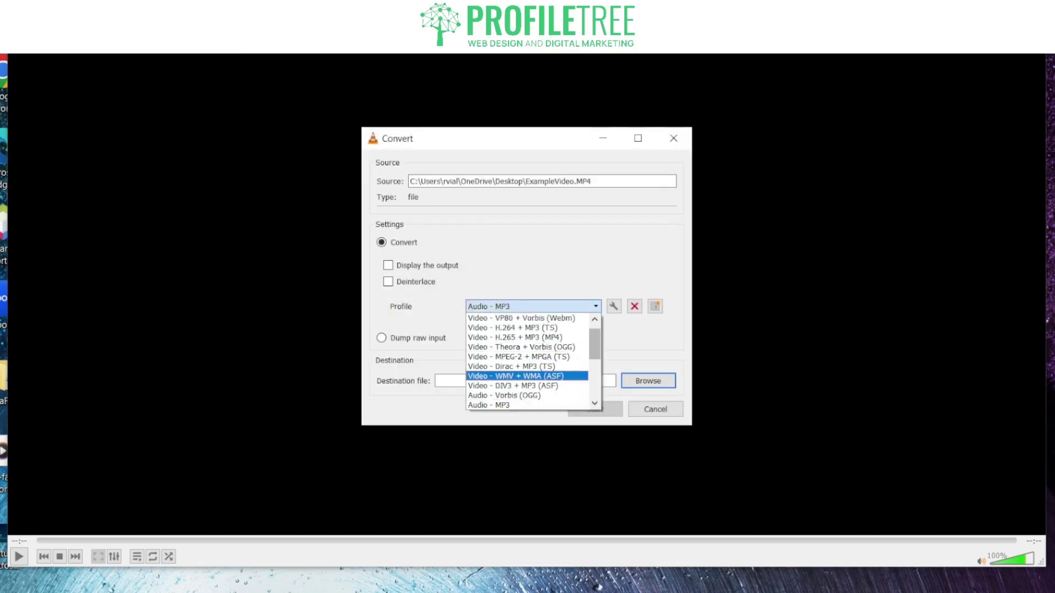
Step: Select the Audio - MP3 conversion profile
drag(594, 347, 594, 337)
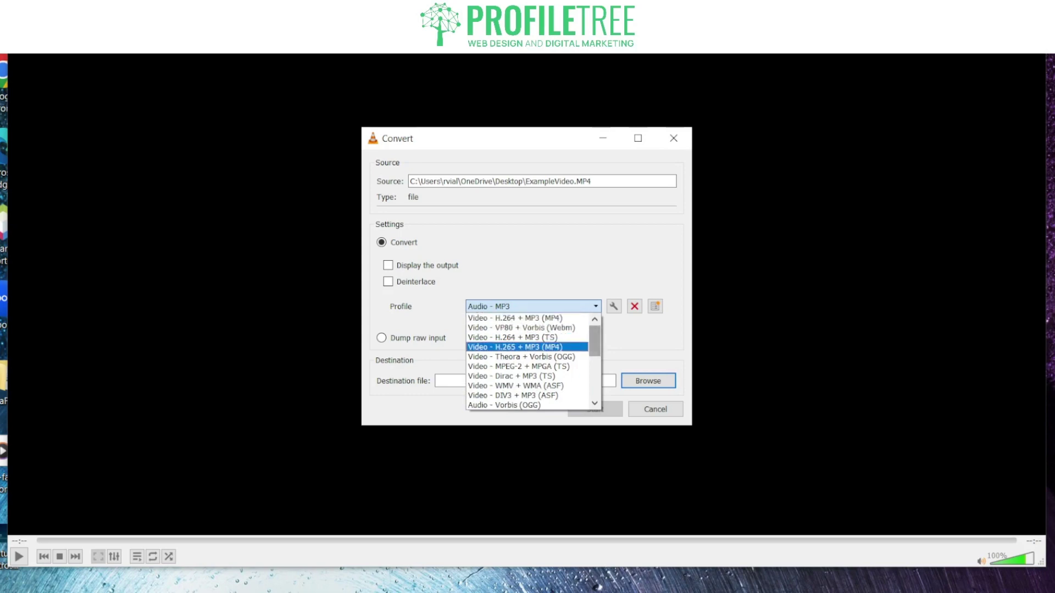
scroll(526, 376, down, 5)
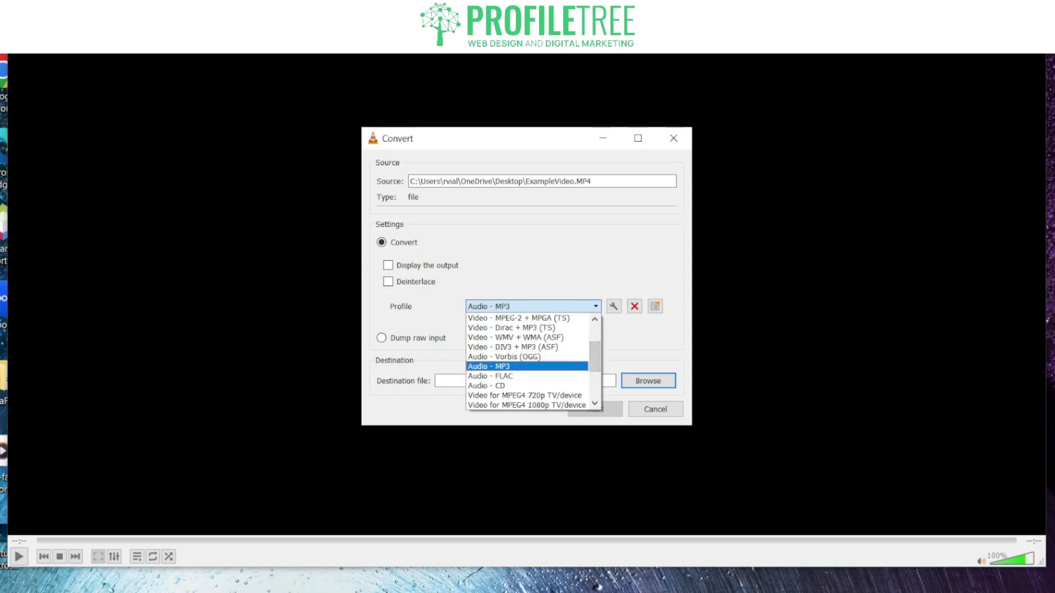
click(527, 366)
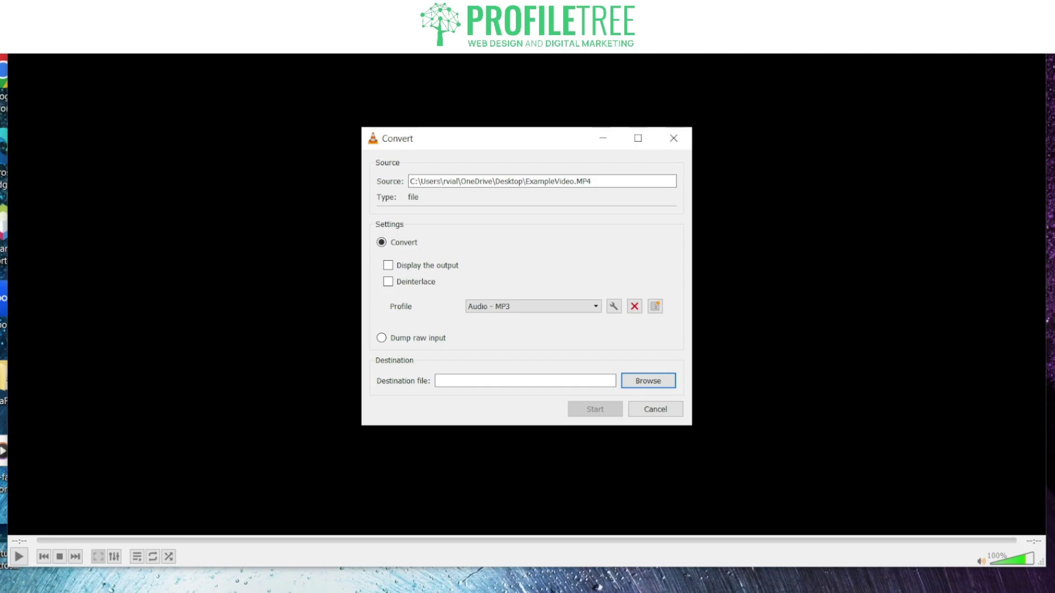
Step: Set the destination to ExampleVideo.mp3 on the desktop and start the conversion
click(648, 381)
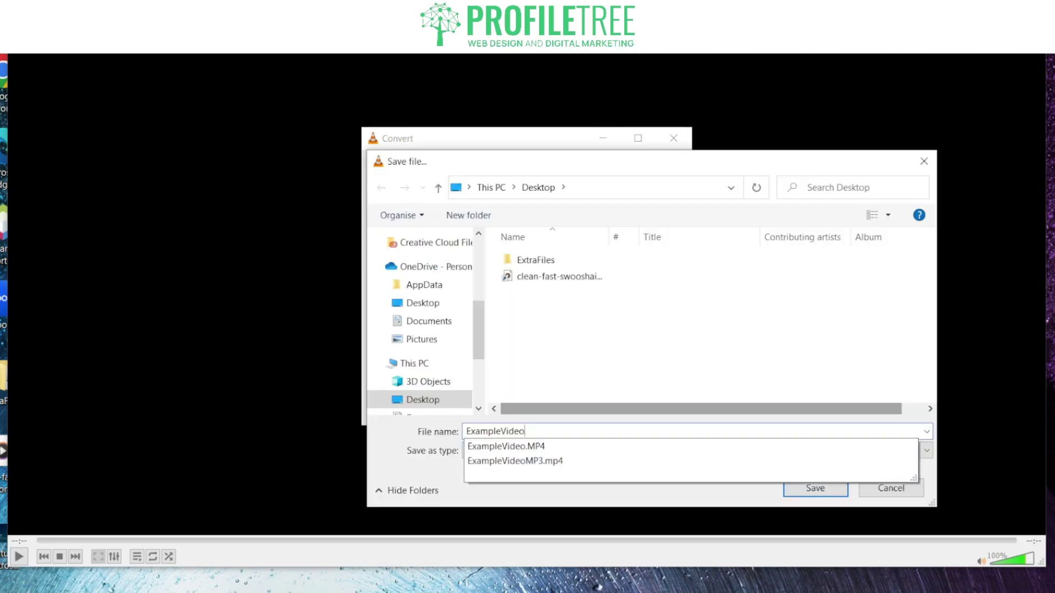
key(Down)
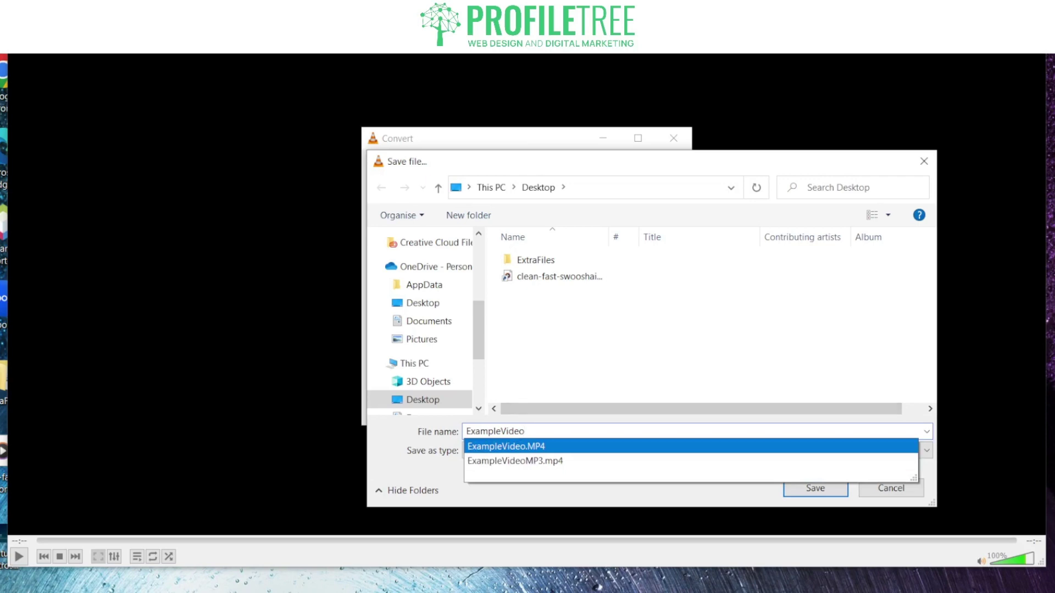
key(Escape)
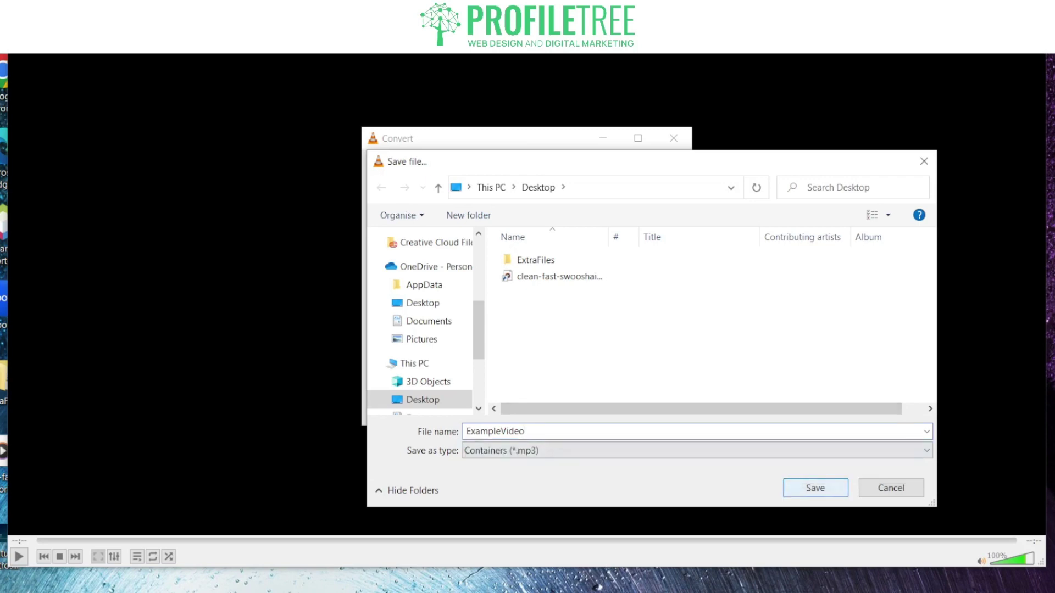
click(815, 488)
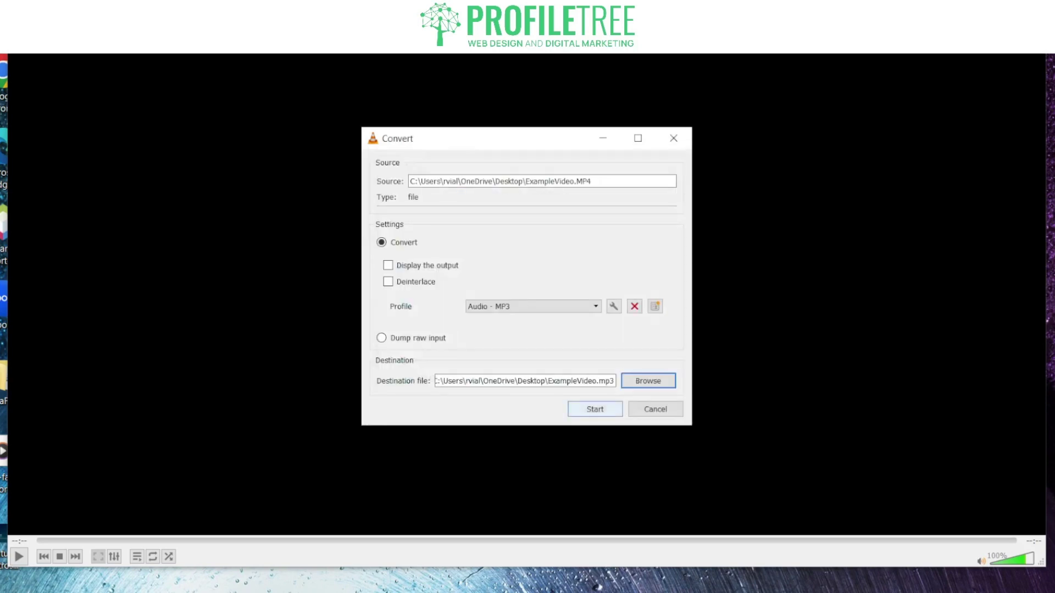
click(595, 410)
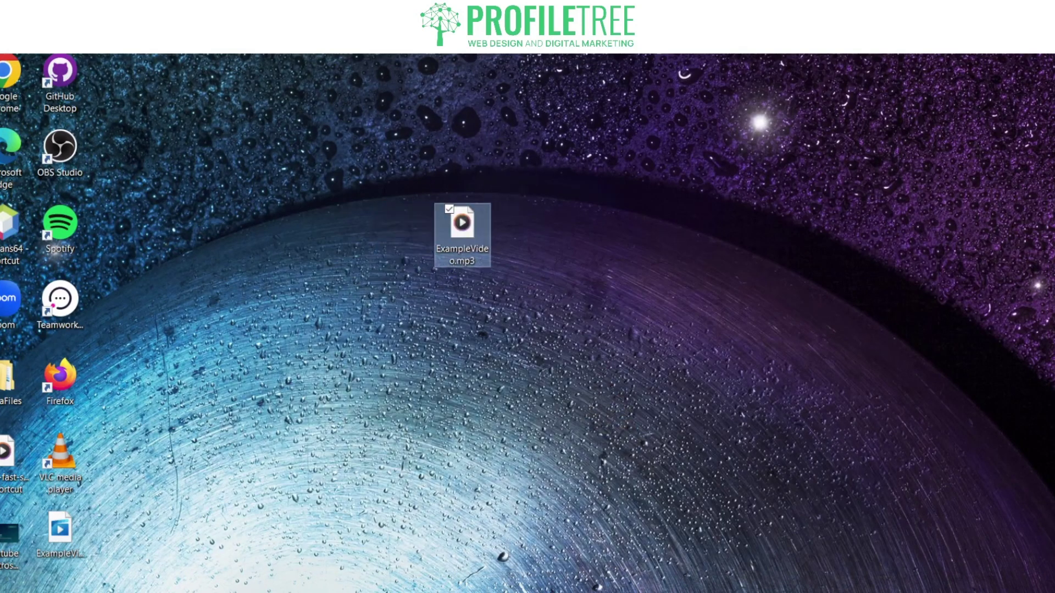
Step: Move ExampleVideo.MP4 next to ExampleVideo.mp3 and select each file to compare them
drag(1050, 222, 519, 222)
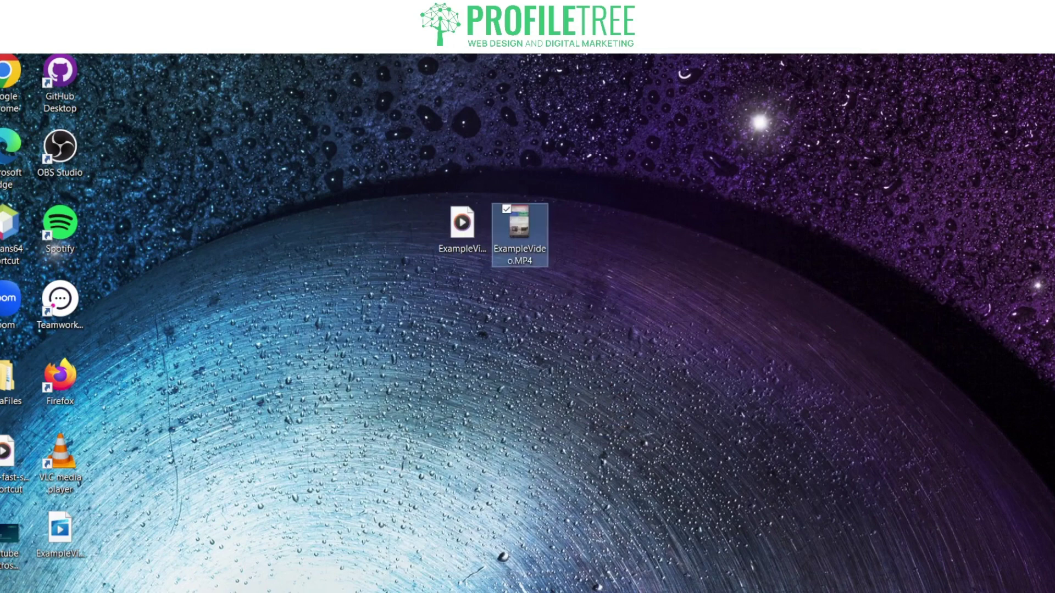
click(462, 227)
click(519, 225)
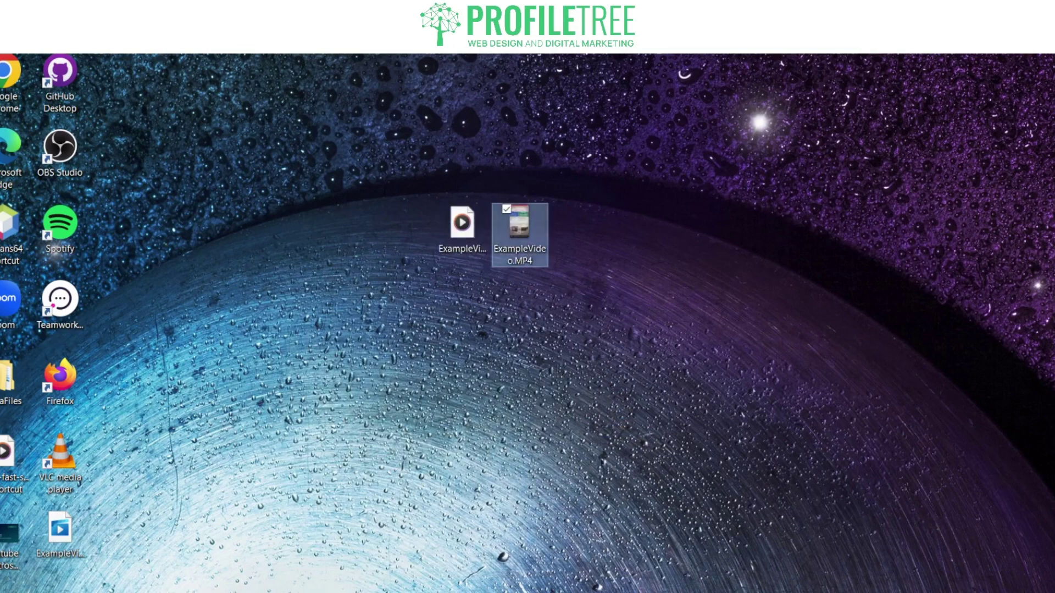